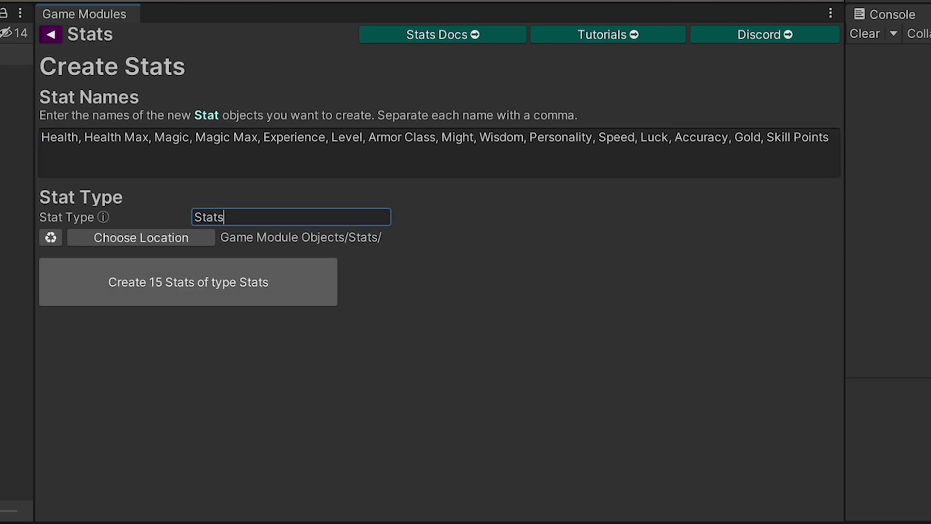
- Confirm creation of the 15 listed stats, Health through Skill Points, as type Stats
{"action": "left_click", "coordinate": [153, 278]}
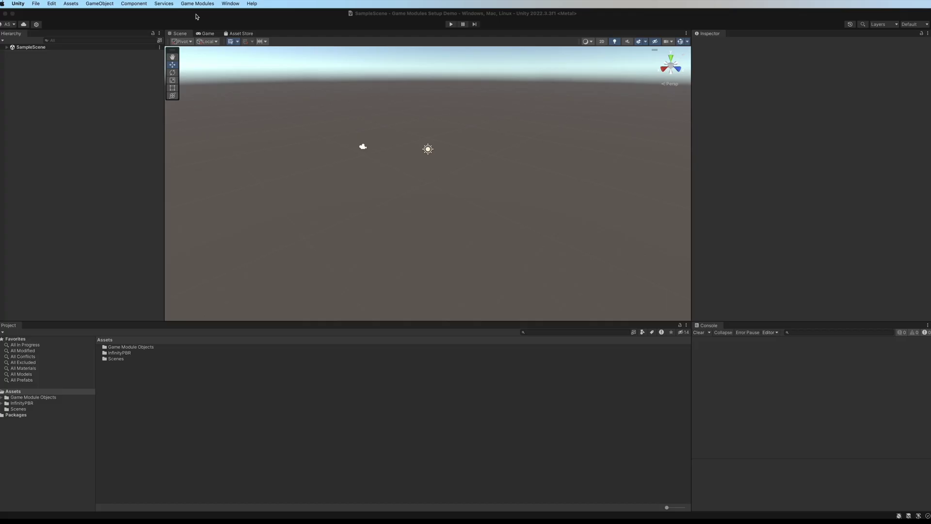
- Open the Game Modules Manager Window from the Game Modules menu
{"action": "left_click", "coordinate": [192, 5]}
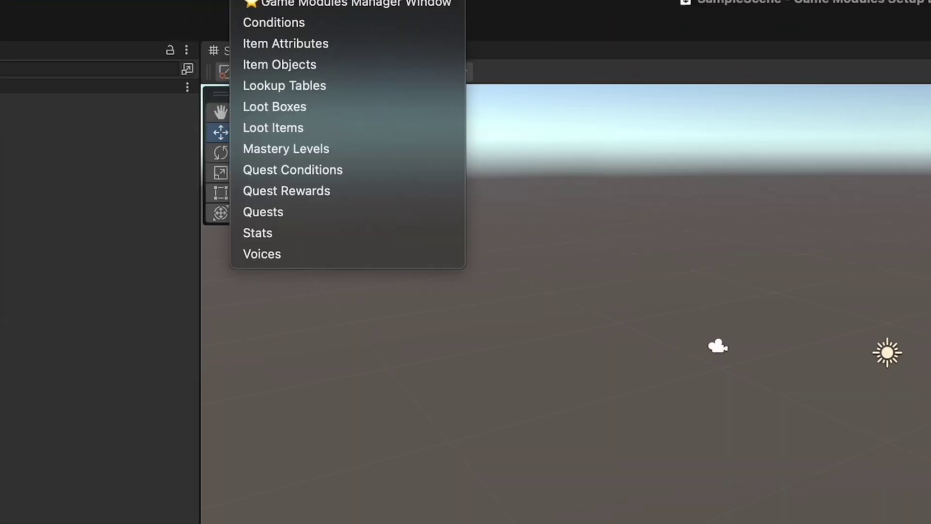
{"action": "left_click", "coordinate": [331, 5]}
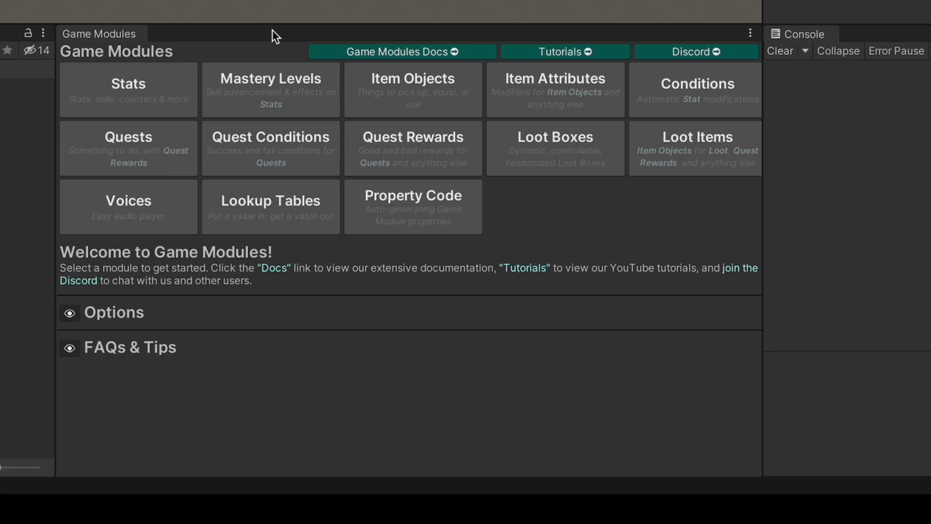
- Create 15 stats, Health, Health Max, Magic, Experience and others, with stat type Stats
{"action": "left_click", "coordinate": [77, 84]}
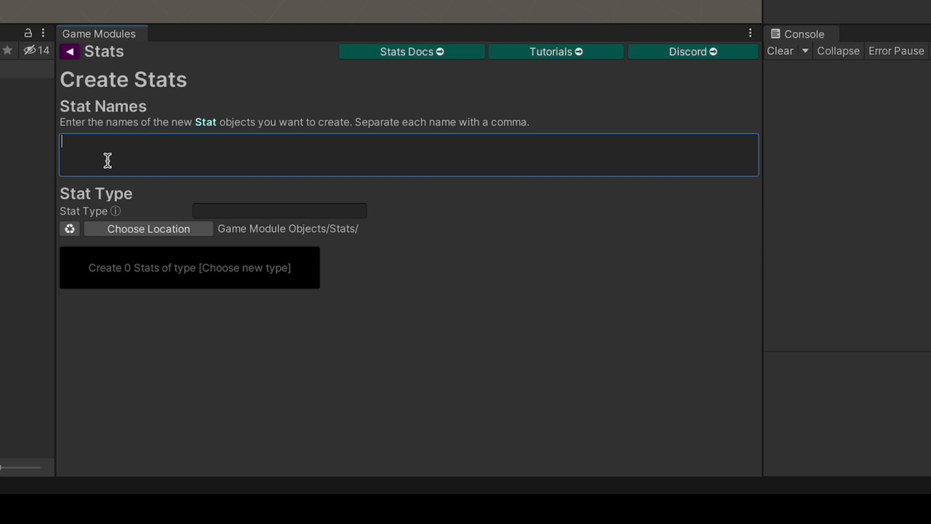
{"action": "type", "text": "Health, Health Max, Magic, Magic Max, Experience, Level, Armor Class, Might, Wisdom, Personality, Speed, Luck, Accuracy, Gold, Skill Points"}
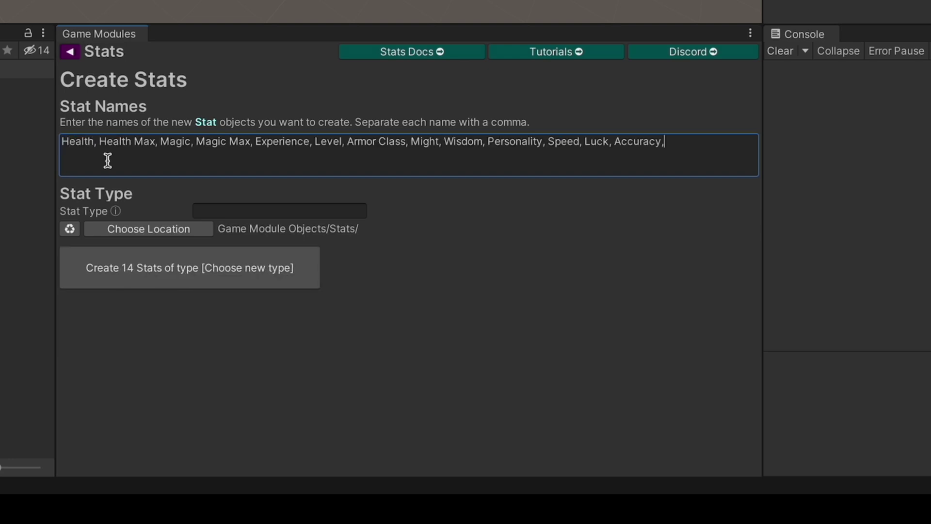
{"action": "key", "text": "Tab"}
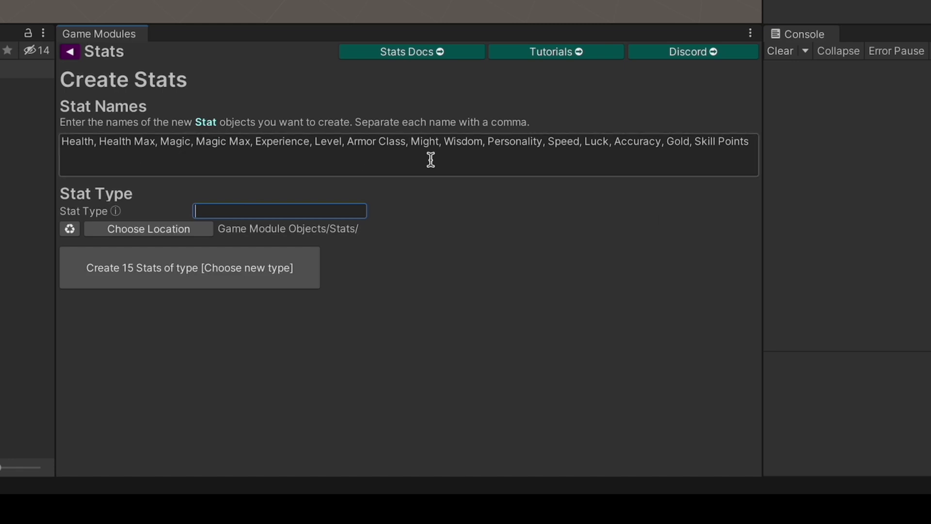
{"action": "type", "text": "Stats"}
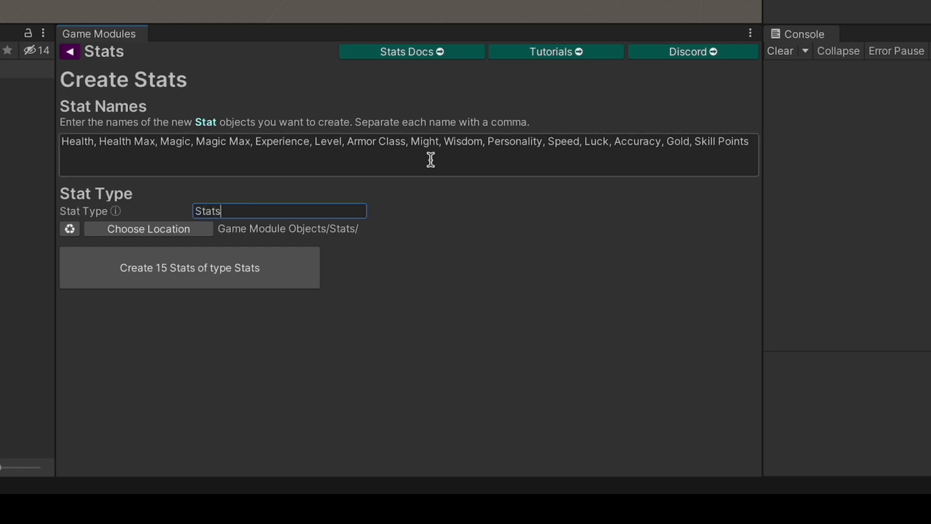
{"action": "left_click", "coordinate": [159, 264]}
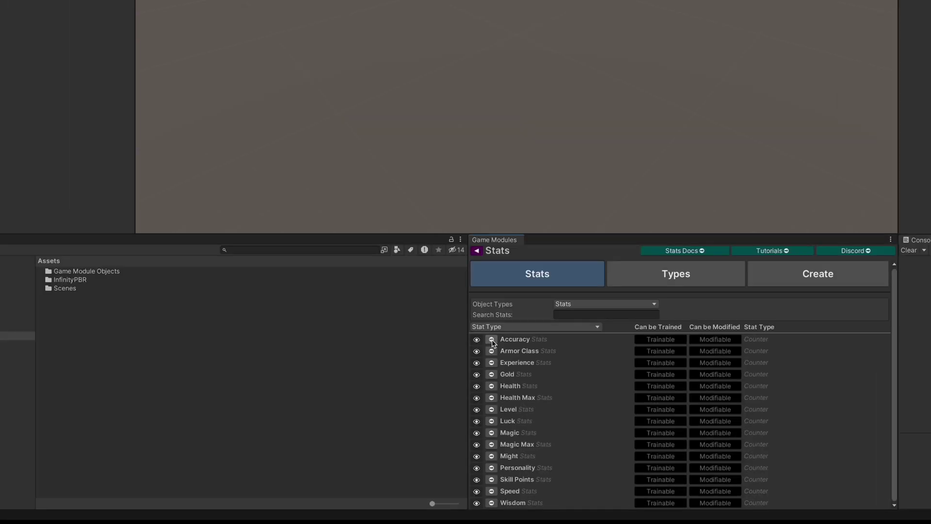
- Ping the Accuracy, Armor Class, Experience, Gold, Health Max and Level stat assets
{"action": "left_click", "coordinate": [94, 197]}
{"action": "left_click", "coordinate": [94, 217]}
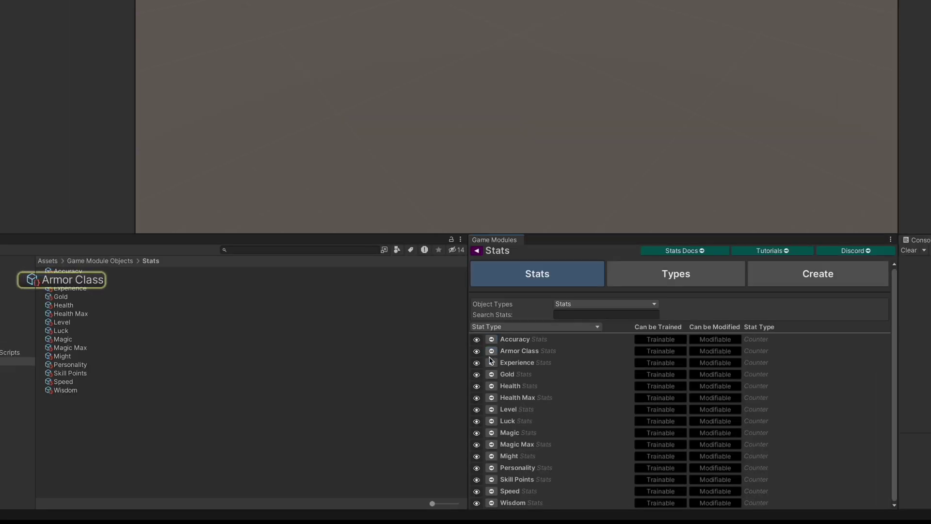
{"action": "left_click", "coordinate": [95, 236]}
{"action": "left_click", "coordinate": [495, 374]}
{"action": "left_click", "coordinate": [495, 397]}
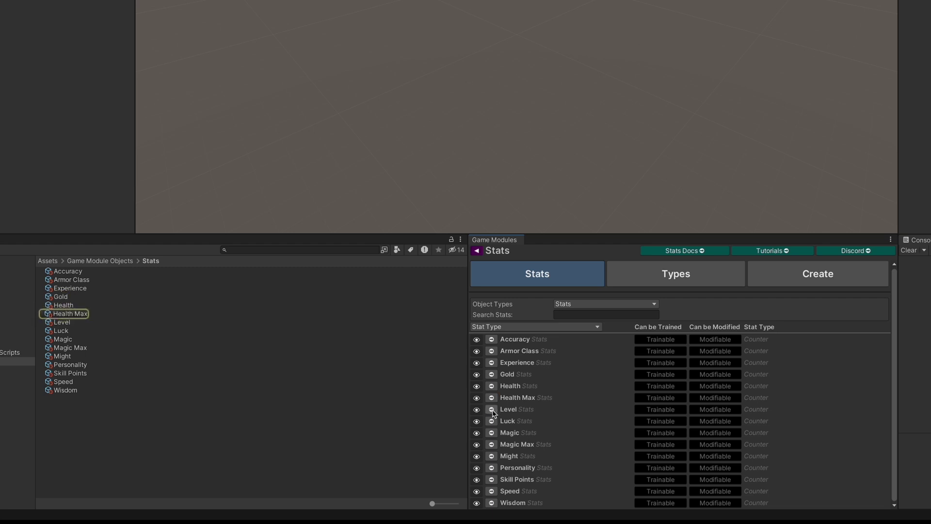
{"action": "left_click", "coordinate": [494, 409]}
- Expand Accuracy's detailed settings and select the Experience stat asset
{"action": "left_click", "coordinate": [477, 340]}
{"action": "scroll", "coordinate": [553, 380], "scroll_direction": "down", "scroll_amount": 3}
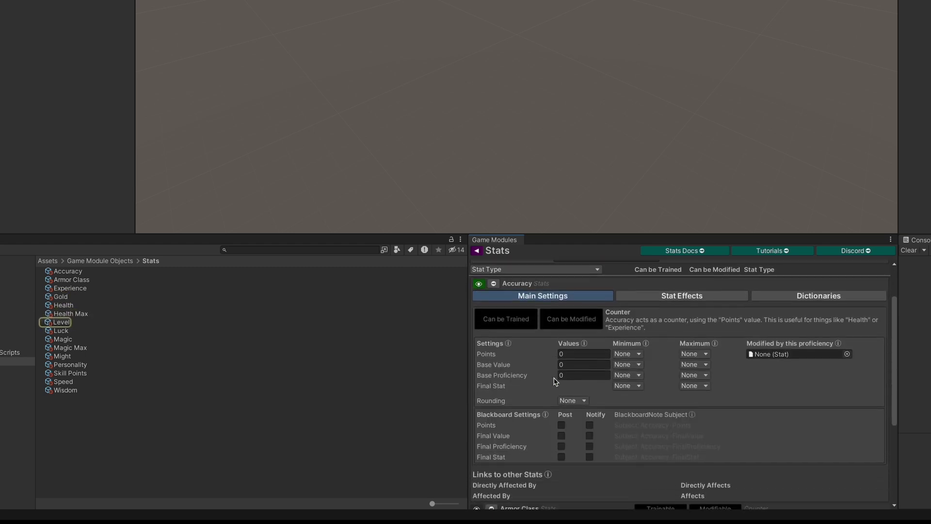
{"action": "scroll", "coordinate": [556, 380], "scroll_direction": "up", "scroll_amount": 2}
{"action": "left_click", "coordinate": [69, 288]}
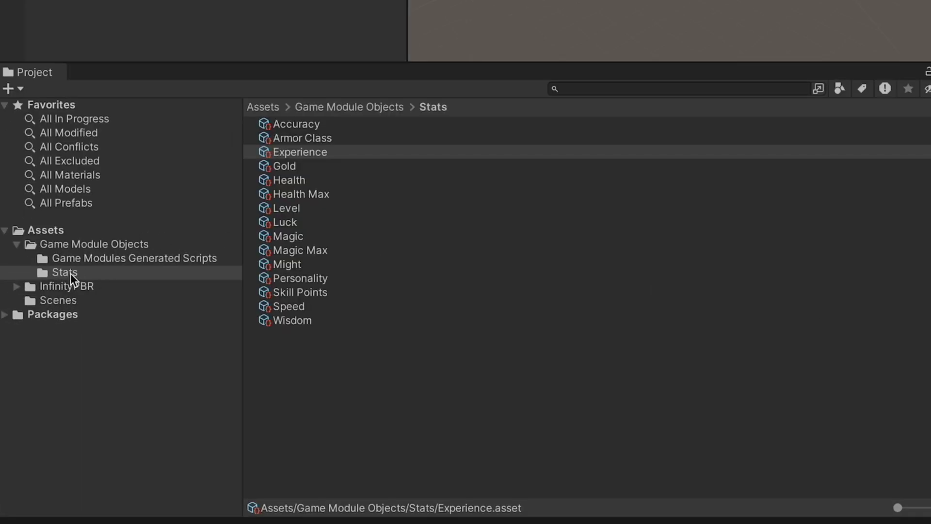
- Create a 'Main Stats' folder inside the Stats folder
{"action": "left_click", "coordinate": [71, 272]}
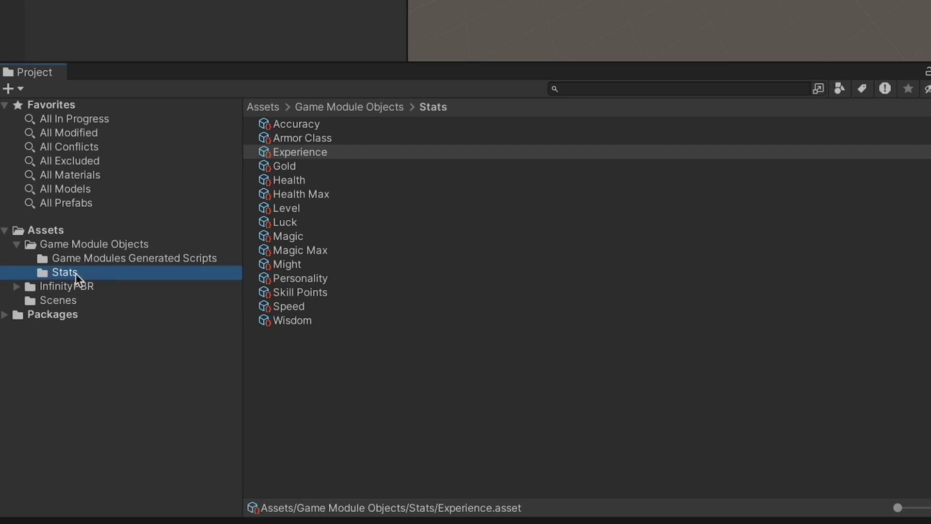
{"action": "right_click", "coordinate": [66, 272]}
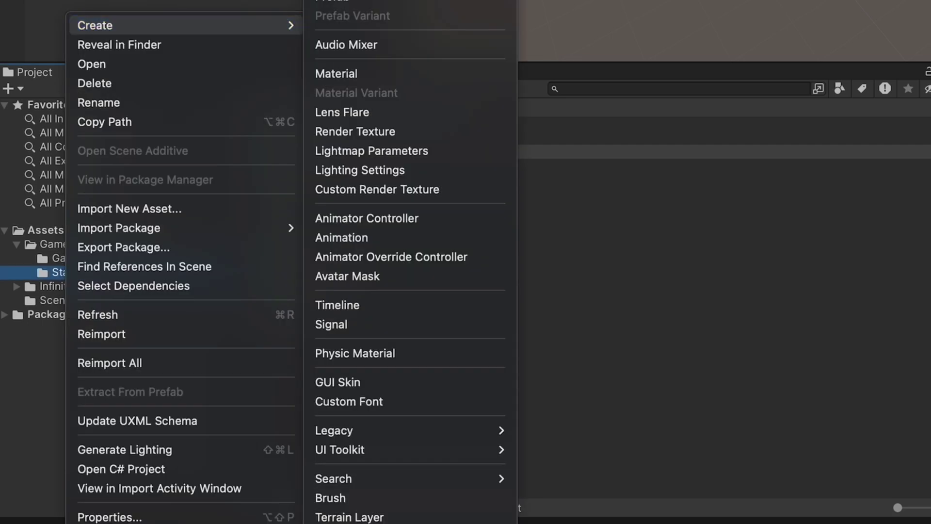
{"action": "left_click", "coordinate": [339, 6]}
{"action": "type", "text": "Main Stats"}
{"action": "key", "text": "Return"}
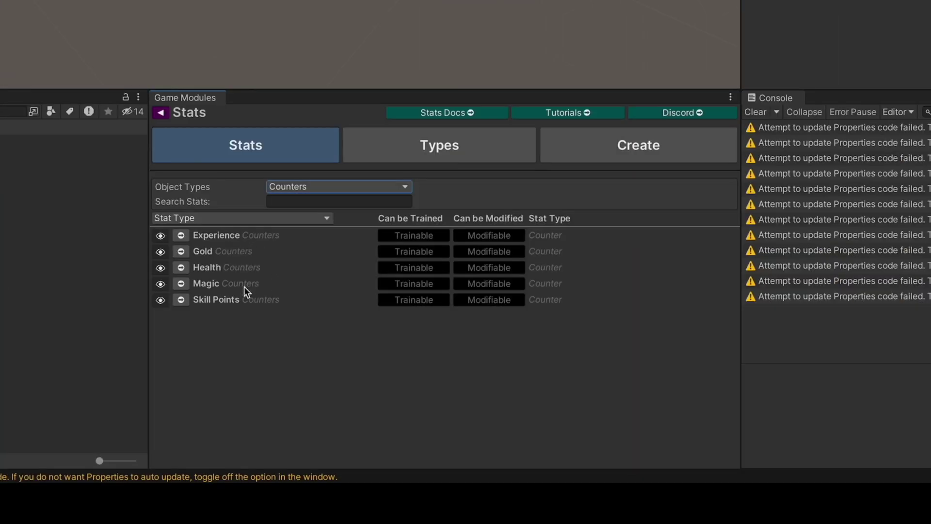
- Filter the stats list by Main Stats, then by Counters, to check the split
{"action": "left_click", "coordinate": [310, 188]}
{"action": "left_click", "coordinate": [307, 203]}
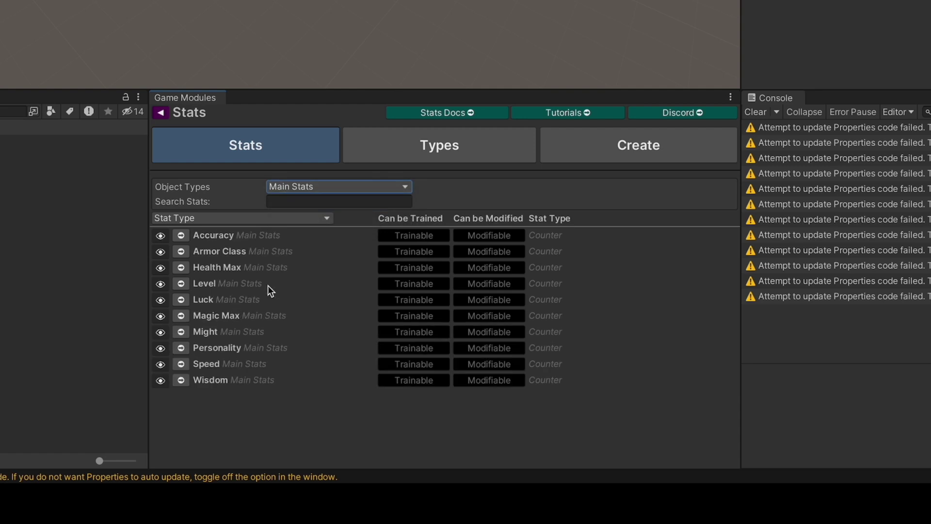
{"action": "left_click", "coordinate": [313, 186]}
{"action": "left_click", "coordinate": [296, 177]}
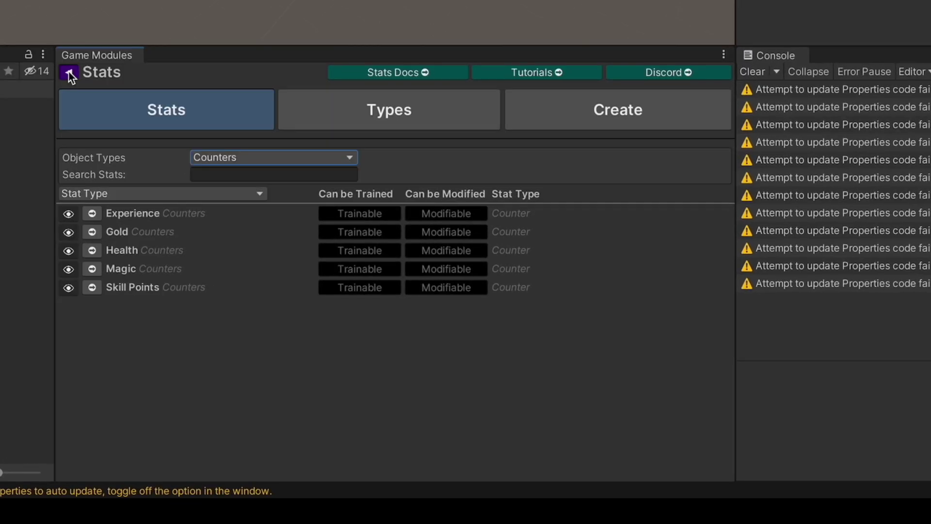
- Create item objects Sword, Axe, Mace, Staff, Spear and Knife in the Item Objects module
{"action": "left_click", "coordinate": [160, 112]}
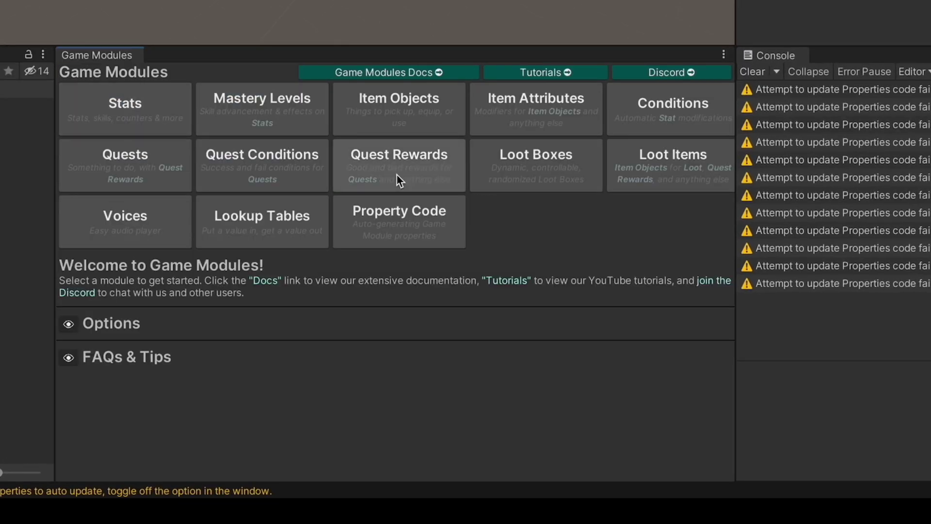
{"action": "left_click", "coordinate": [407, 108]}
{"action": "left_click", "coordinate": [176, 164]}
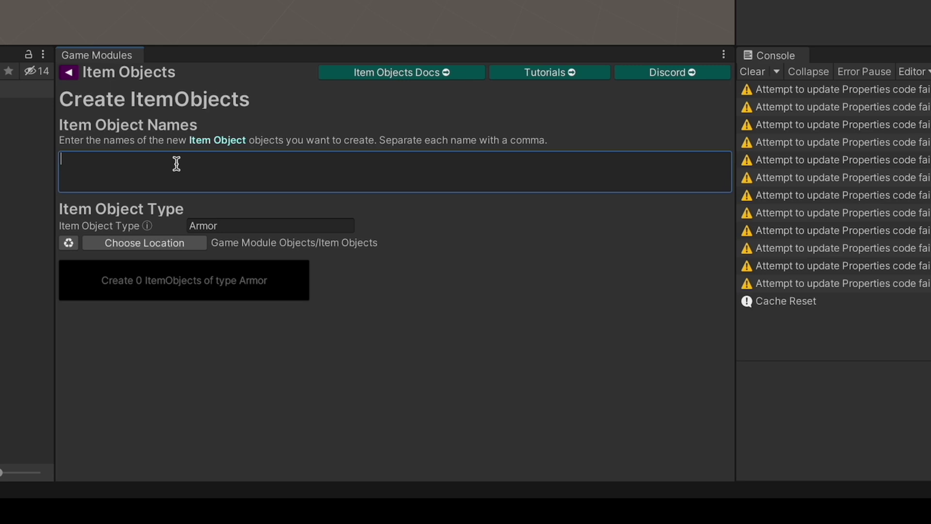
{"action": "type", "text": "Sword, Axe, Mace, Staff, Spear, Knife"}
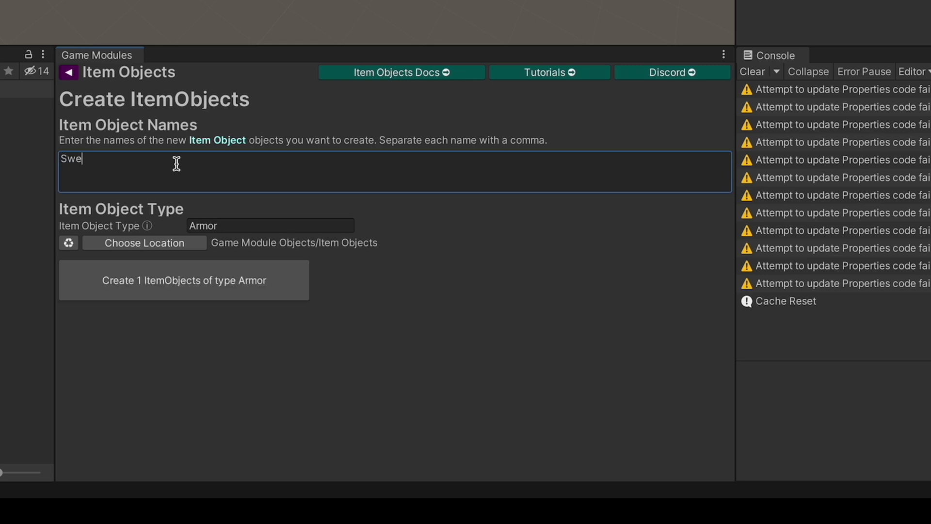
{"action": "left_click", "coordinate": [226, 226]}
{"action": "type", "text": "Wea"}
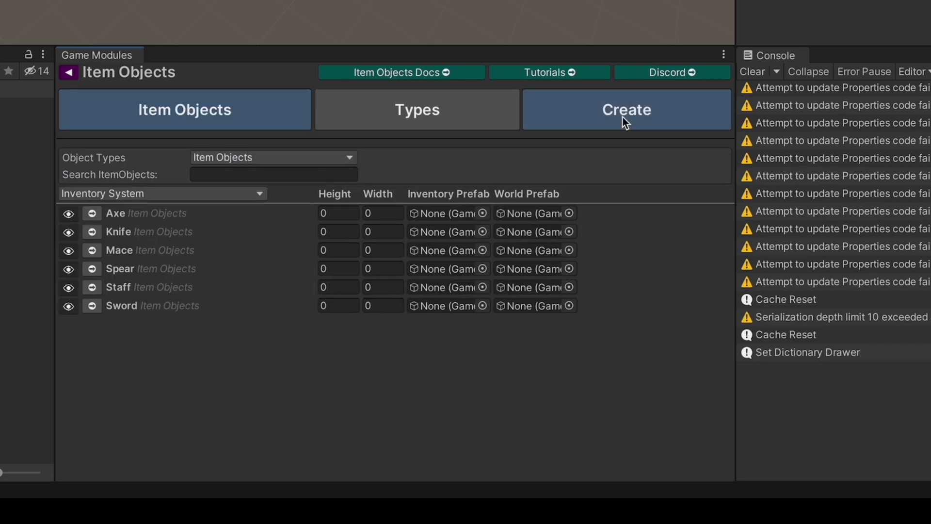
- Enter armor item names Boots, Helmet, Shield, Kite Shield, Leather Armor, Plate Armor and Chain
{"action": "left_click", "coordinate": [621, 116]}
{"action": "left_click", "coordinate": [170, 219]}
{"action": "type", "text": "Boots, Helmet, Shield, Kite Shield, Leather Armor, Plate Armor, Chain"}
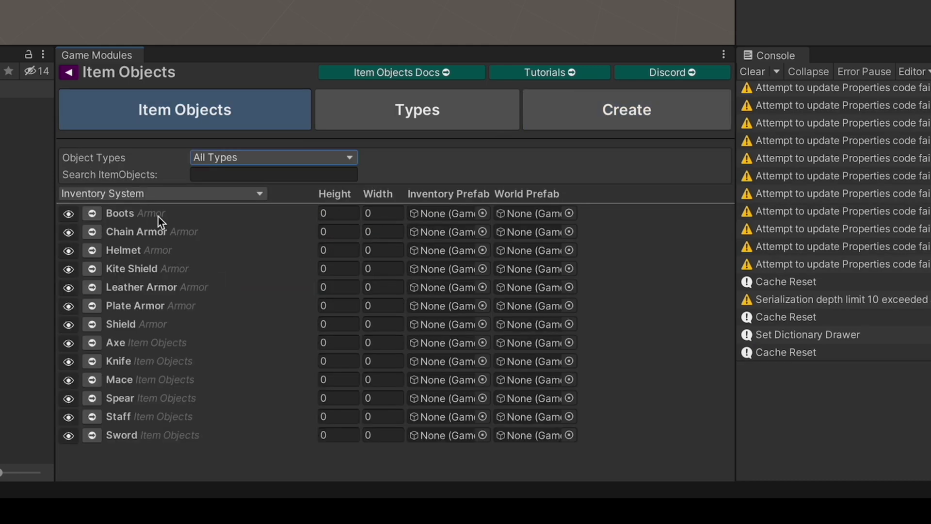
- Ping Helmet, Kite Shield and Leather Armor, and inspect Leather Armor's asset
{"action": "left_click", "coordinate": [92, 251]}
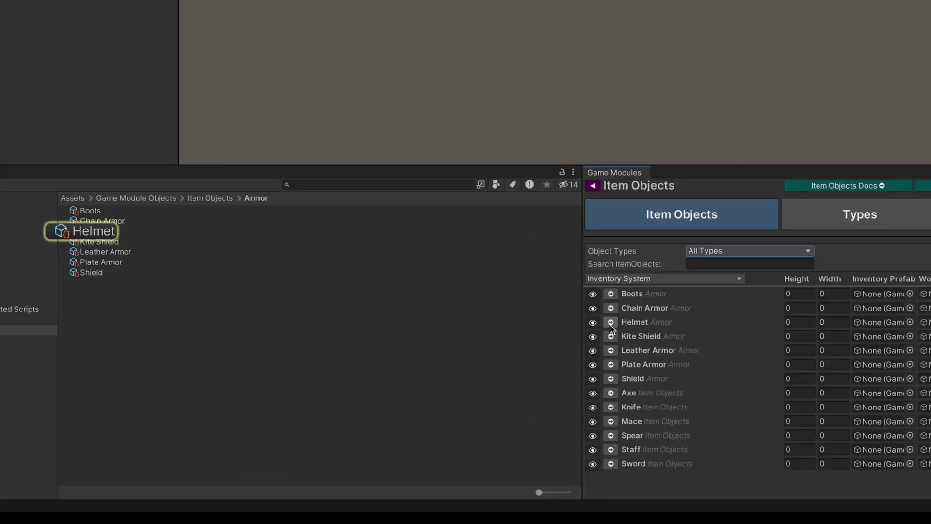
{"action": "left_click", "coordinate": [92, 269]}
{"action": "left_click", "coordinate": [610, 350]}
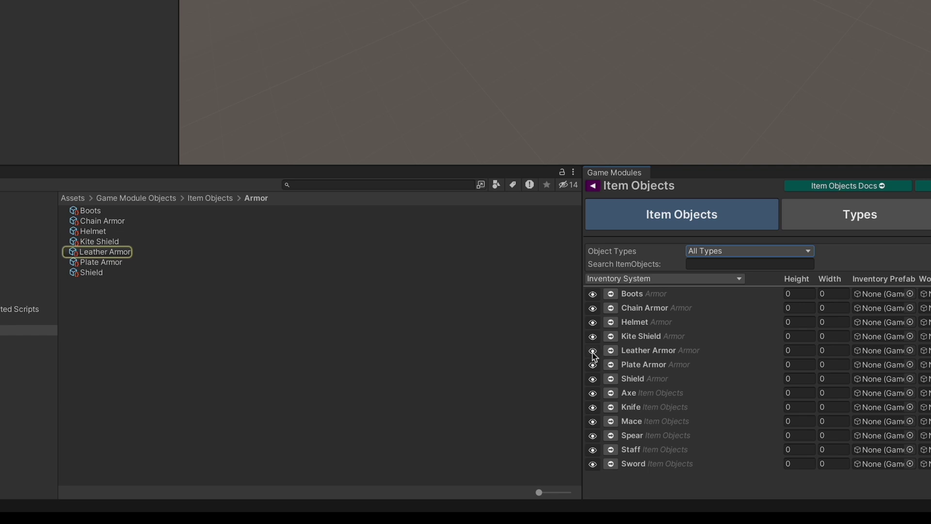
{"action": "left_click", "coordinate": [593, 350]}
{"action": "scroll", "coordinate": [815, 386], "scroll_direction": "down", "scroll_amount": 2}
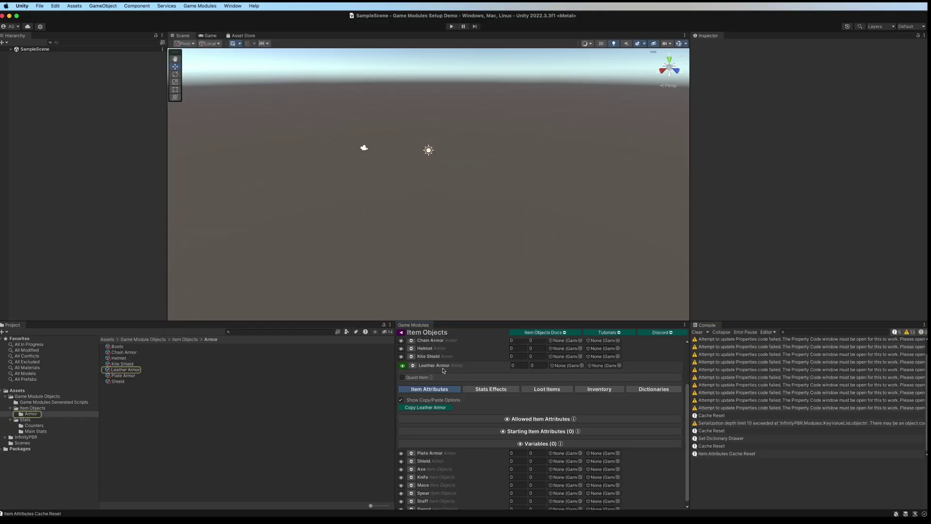
{"action": "left_click", "coordinate": [121, 369]}
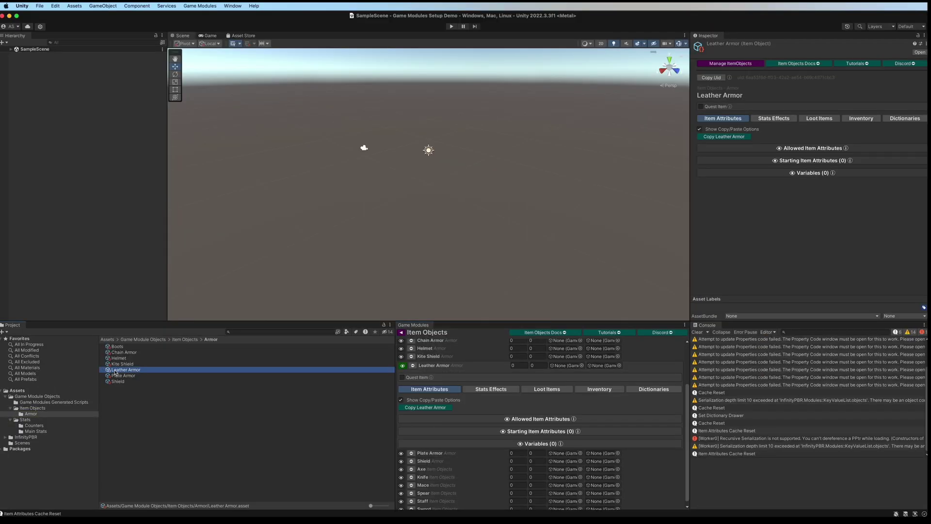
{"action": "left_click", "coordinate": [403, 334]}
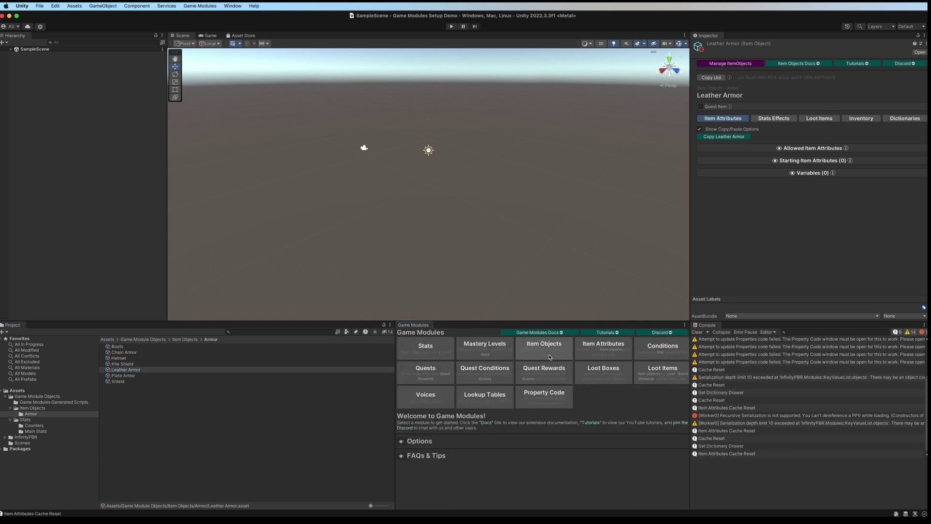
- Create item attributes Elf, Half-Orc, Human and Dwarf under the new type Races
{"action": "left_click", "coordinate": [613, 354]}
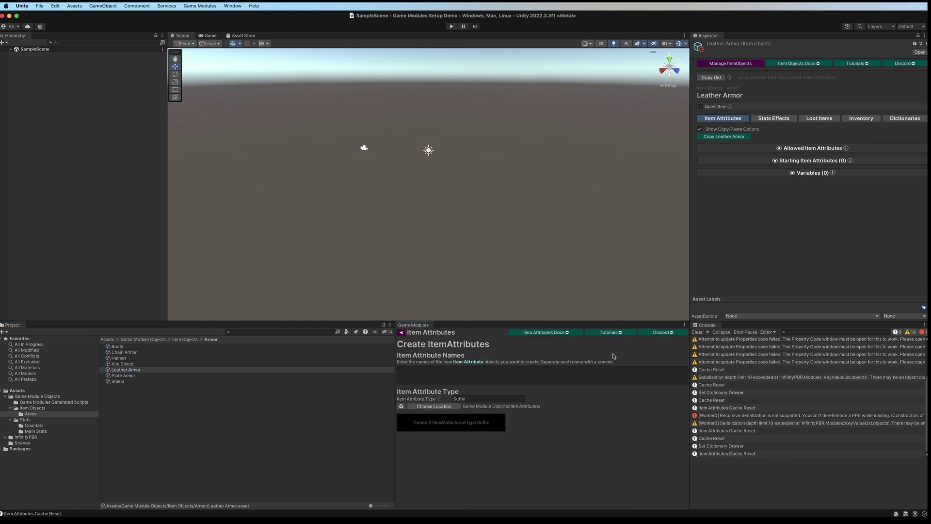
{"action": "left_click", "coordinate": [456, 374]}
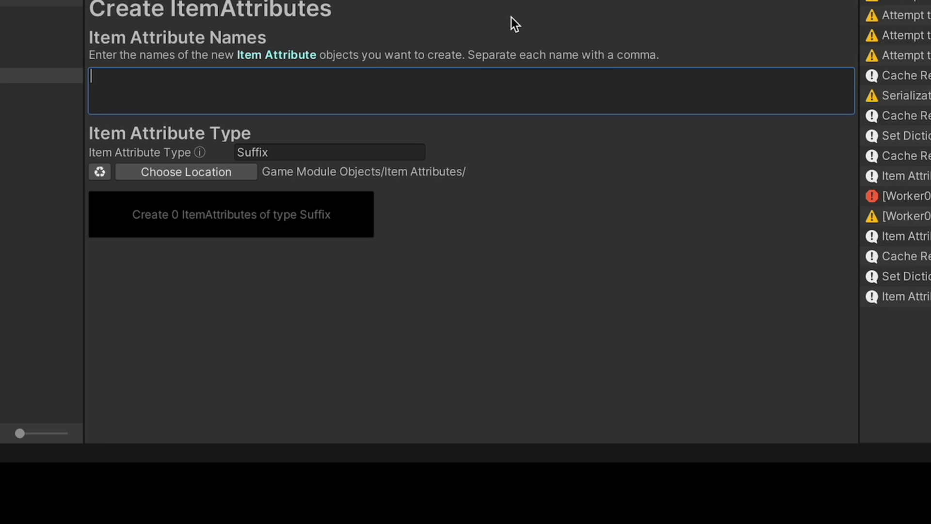
{"action": "type", "text": "Elf, Half-Orc, Human, Dwarf"}
{"action": "left_click", "coordinate": [330, 152]}
{"action": "type", "text": "Races"}
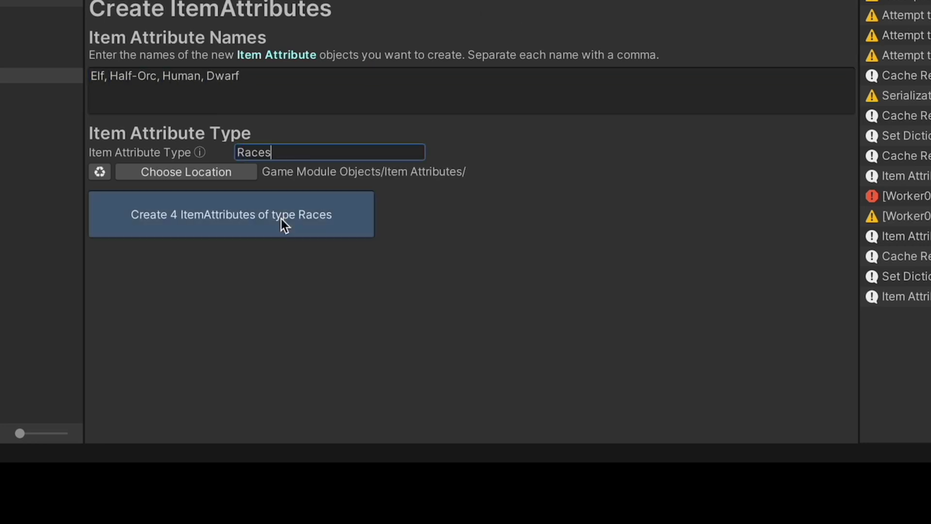
{"action": "left_click", "coordinate": [281, 219]}
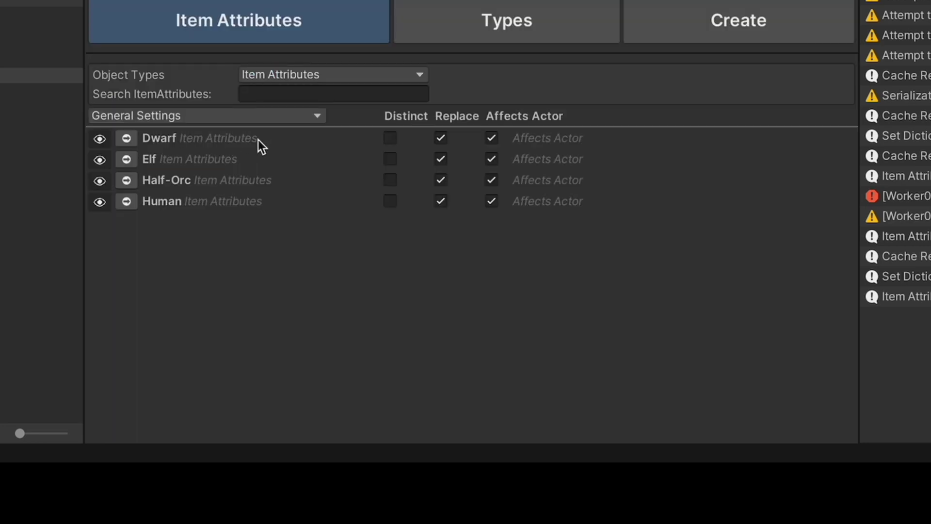
- Create Knight, Mage, Cleric, Archer, Barbarian, Paladin, Druid and Ranger as new type Classes
{"action": "left_click", "coordinate": [493, 25]}
{"action": "left_click", "coordinate": [739, 20]}
{"action": "left_click", "coordinate": [245, 167]}
{"action": "type", "text": "Knight, Mage, Cleric, Archer, Barbarian, Paladin, Druid, Ranger"}
{"action": "left_click", "coordinate": [173, 218]}
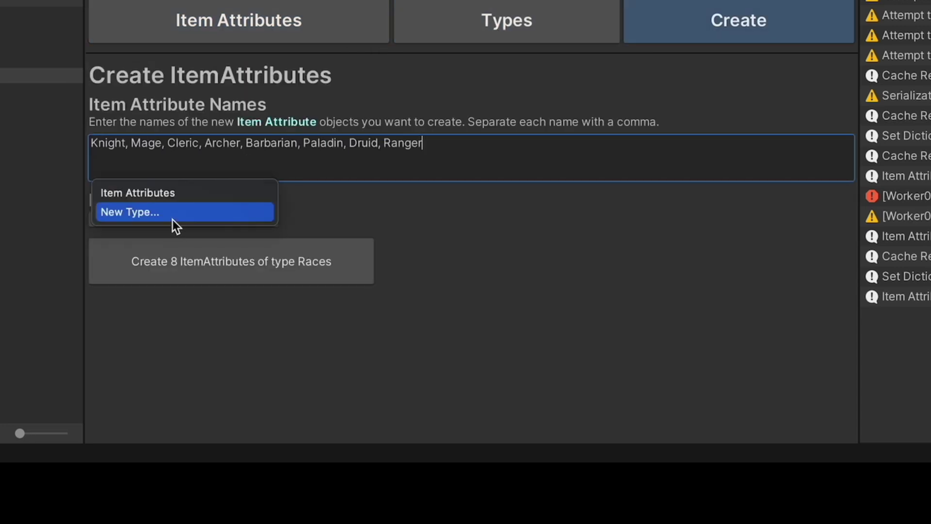
{"action": "left_click", "coordinate": [171, 217]}
{"action": "left_click", "coordinate": [317, 240]}
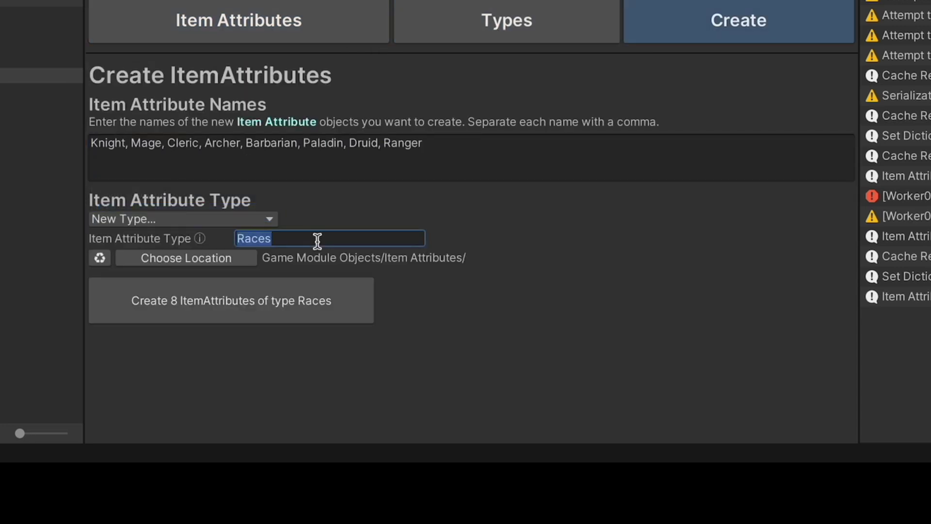
{"action": "type", "text": "Classes"}
{"action": "key", "text": "Return"}
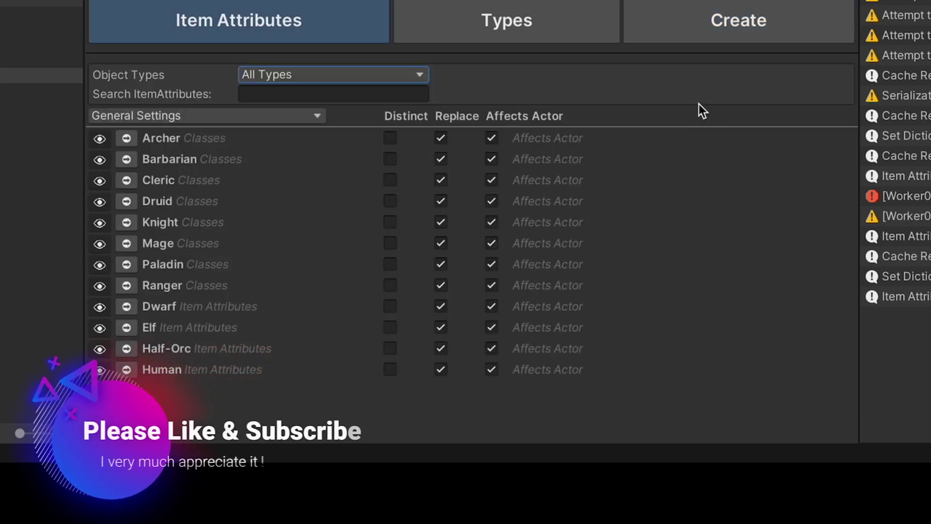
- Create item attributes Strong, Magical, Golden and Mystic
{"action": "left_click", "coordinate": [723, 36]}
{"action": "left_click", "coordinate": [201, 171]}
{"action": "type", "text": "Strong, Magical, Golden, M"}
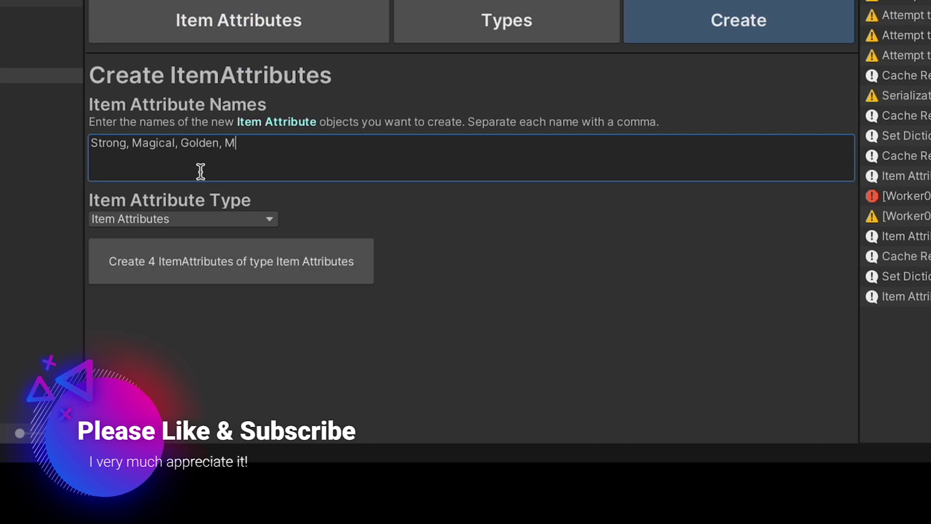
{"action": "type", "text": "ystic"}
{"action": "key", "text": "Return"}
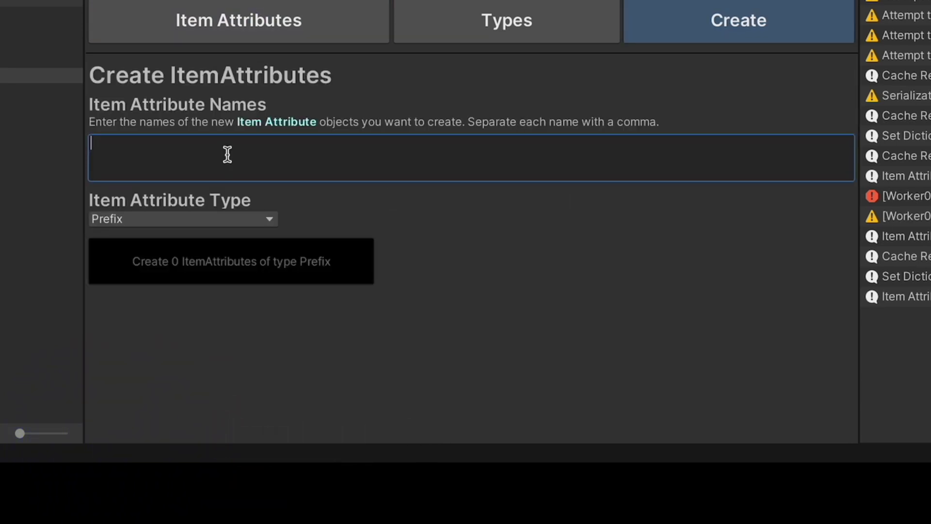
- Create Common, Legendary, Rare and Epic as Rarity-type item attributes
{"action": "type", "text": "Common, Legendary, Rare, Epic"}
{"action": "left_click", "coordinate": [142, 220]}
{"action": "left_click", "coordinate": [146, 301]}
{"action": "left_click", "coordinate": [230, 261]}
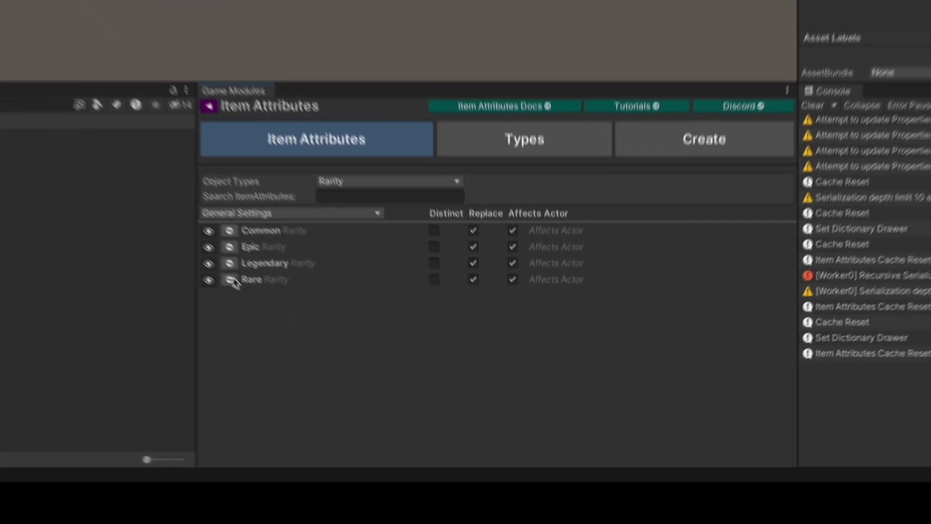
- Inspect the Rare attribute's details and asset, then return to the Game Modules home
{"action": "left_click", "coordinate": [208, 280]}
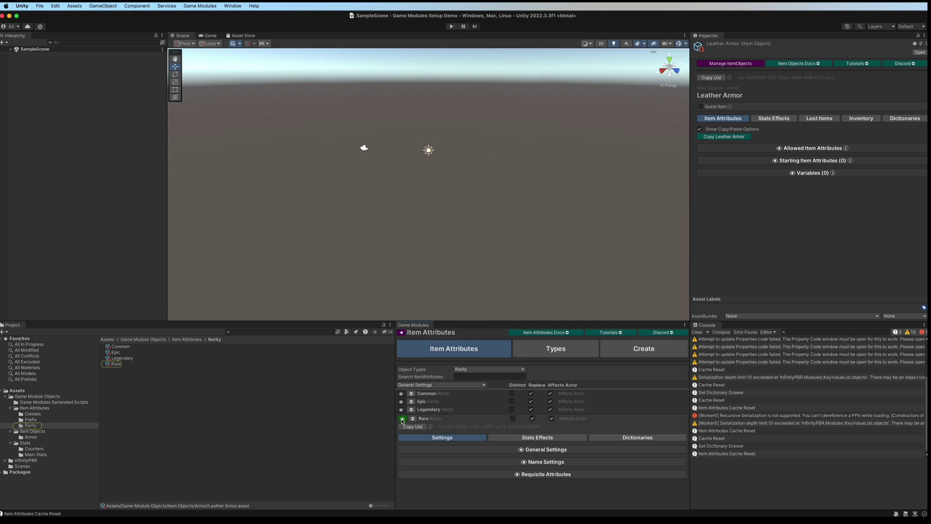
{"action": "left_click", "coordinate": [402, 419]}
{"action": "left_click", "coordinate": [116, 364]}
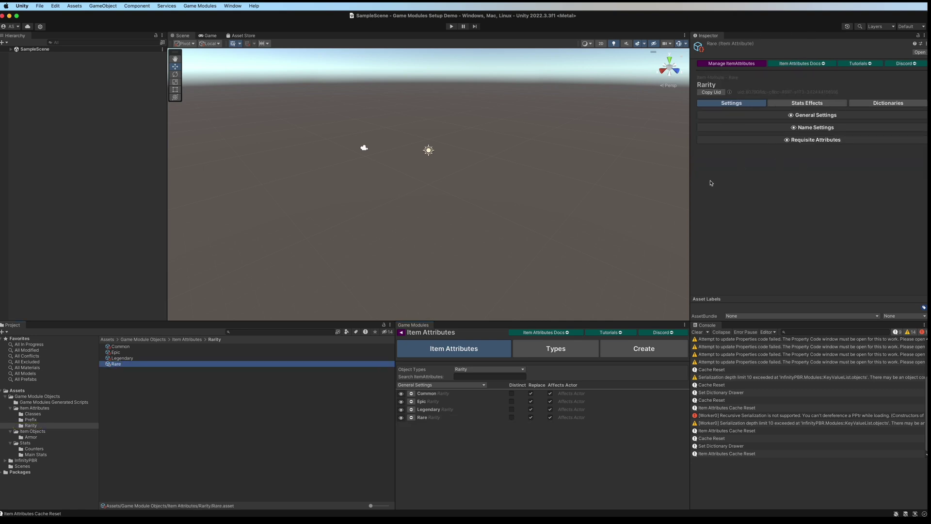
{"action": "left_click", "coordinate": [402, 332]}
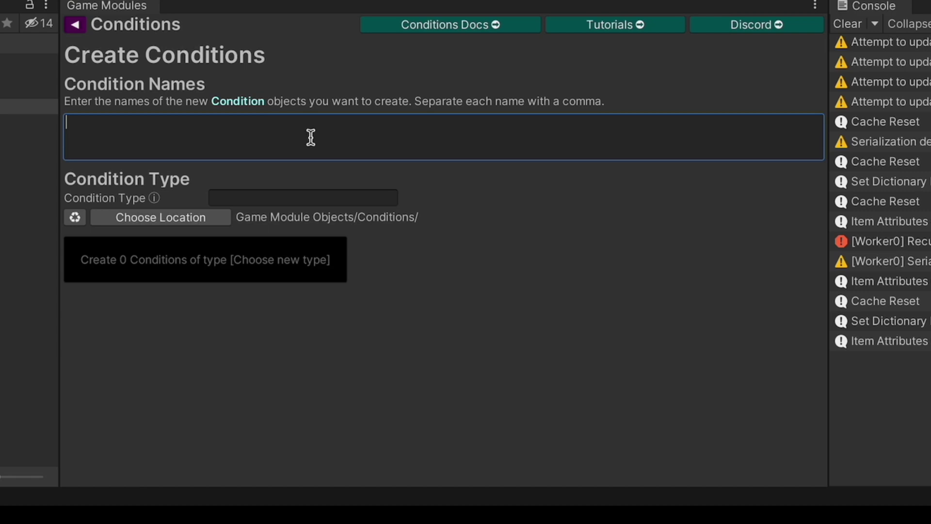
- Create Status conditions Haste, Exhausted, Hungry, Famished, Happy, Sad, Angry, Poisoned, Diseased, Asleep and more
{"action": "type", "text": "Haste, Exhausted, Hungry, Famished, Happy, Sad, Angry, Poisoned, Diseased, Asleep, Drunk"}
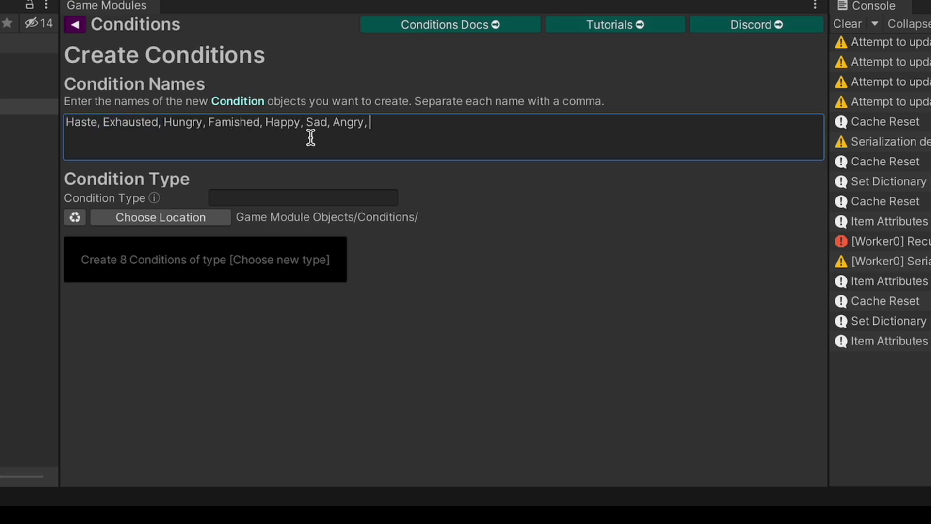
{"action": "left_click", "coordinate": [272, 198]}
{"action": "type", "text": "Status"}
{"action": "left_click", "coordinate": [130, 247]}
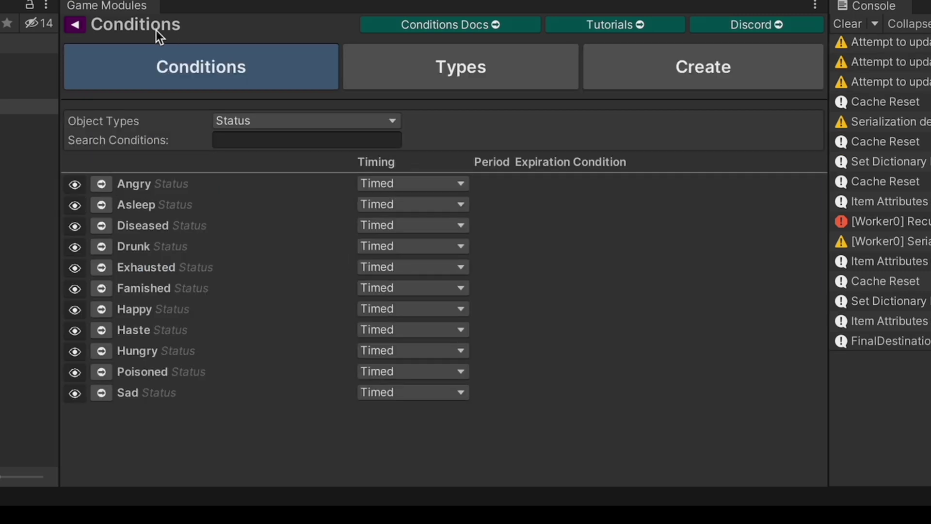
{"action": "left_click", "coordinate": [76, 26]}
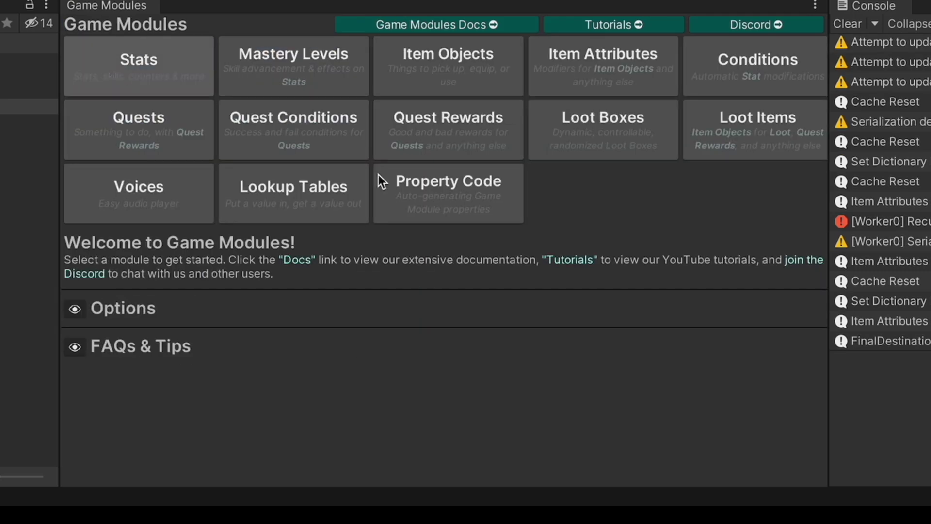
{"action": "left_click", "coordinate": [141, 144]}
{"action": "left_click", "coordinate": [293, 142]}
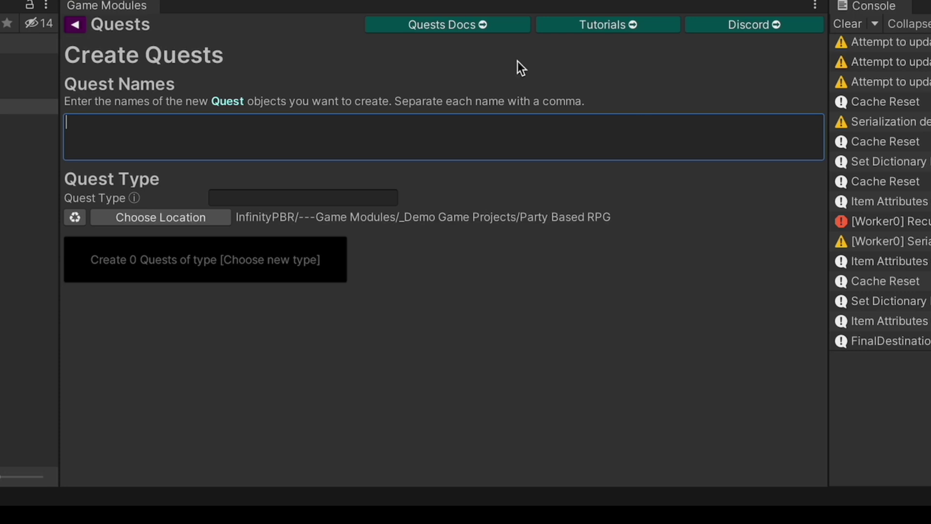
{"action": "type", "text": "Sa"}
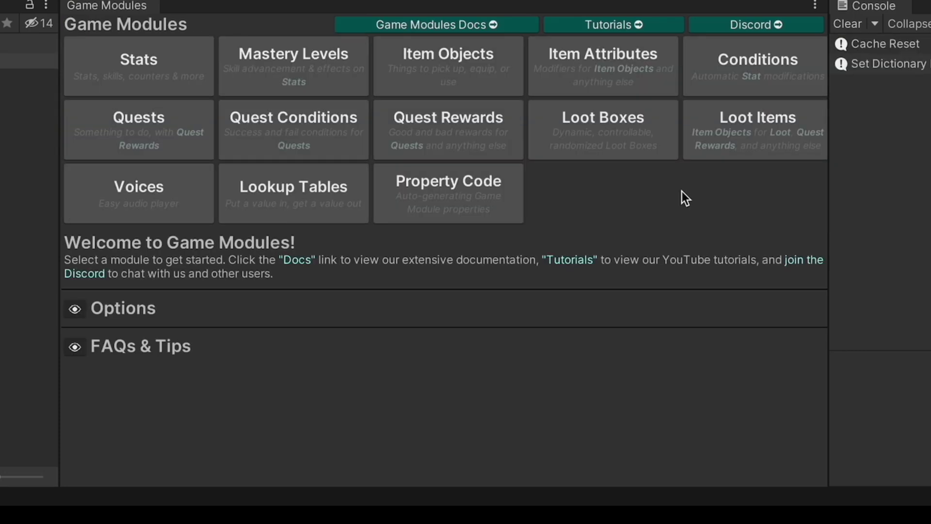